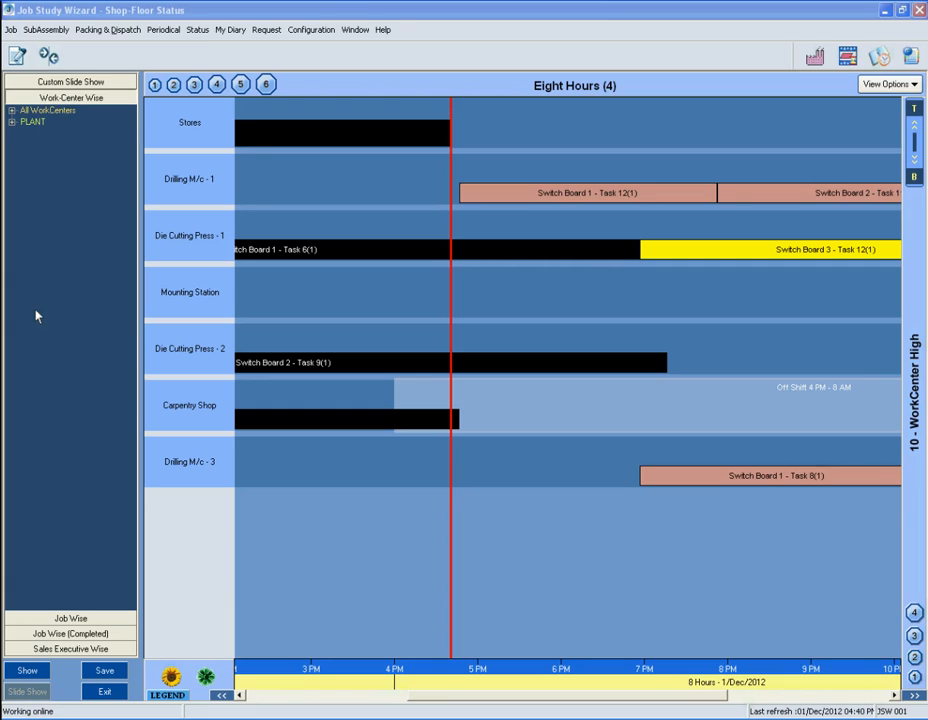
# Step: Start a change request for the shop-floor schedule and enter and retype the change password
pyautogui.click(18, 56)
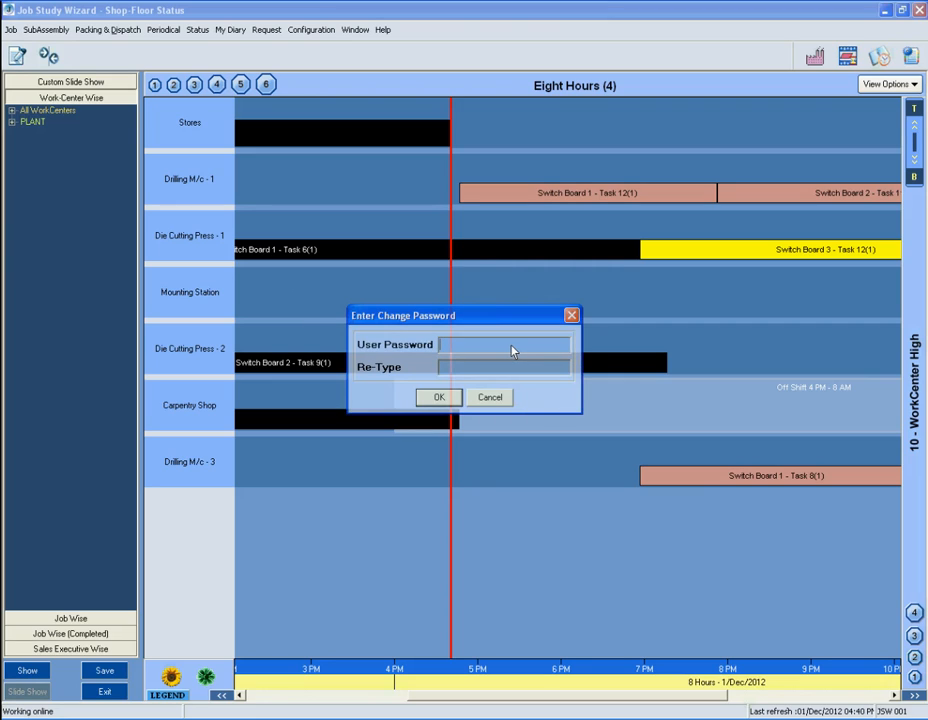
pyautogui.write('**********')
pyautogui.press('Tab')
pyautogui.click(439, 398)
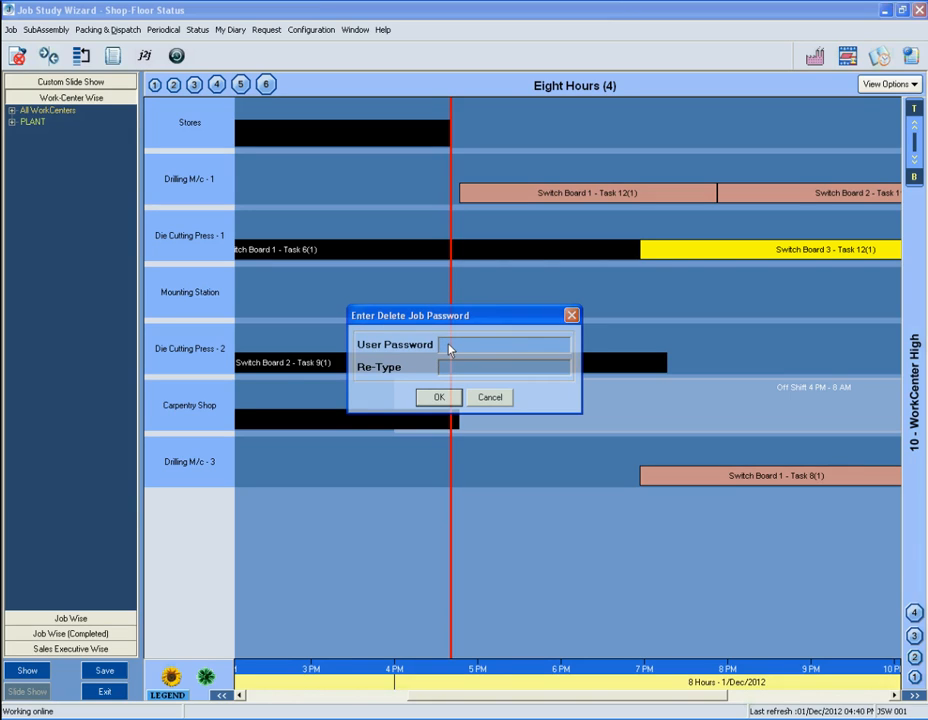
# Step: Enter and retype the delete job password to unlock the schedule-changing tools
pyautogui.write('****')
pyautogui.press('Tab')
pyautogui.write('****')
pyautogui.click(437, 400)
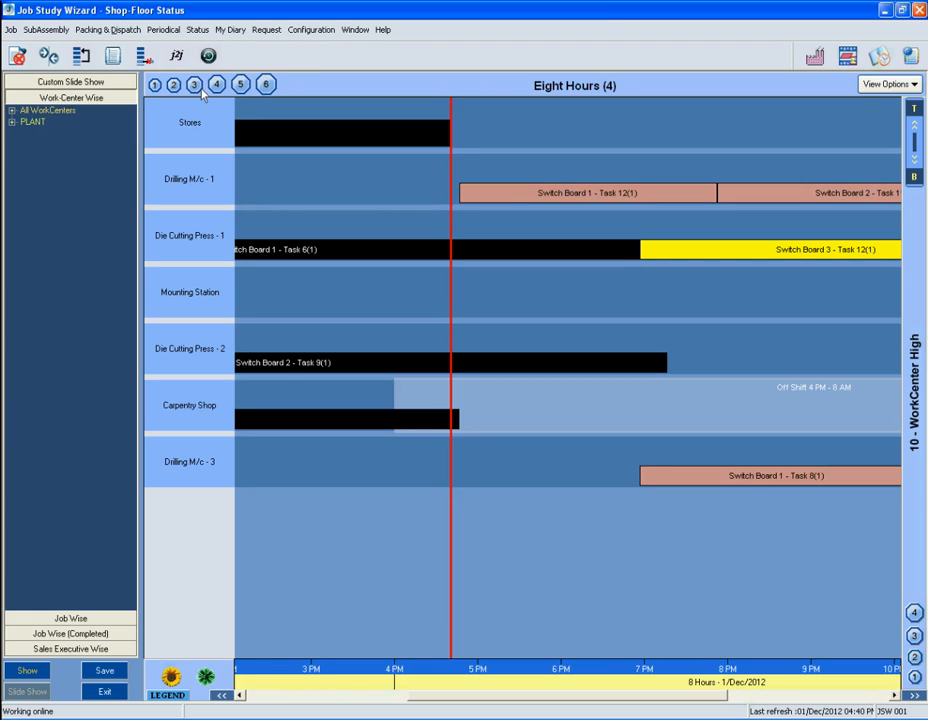
pyautogui.rightClick(184, 251)
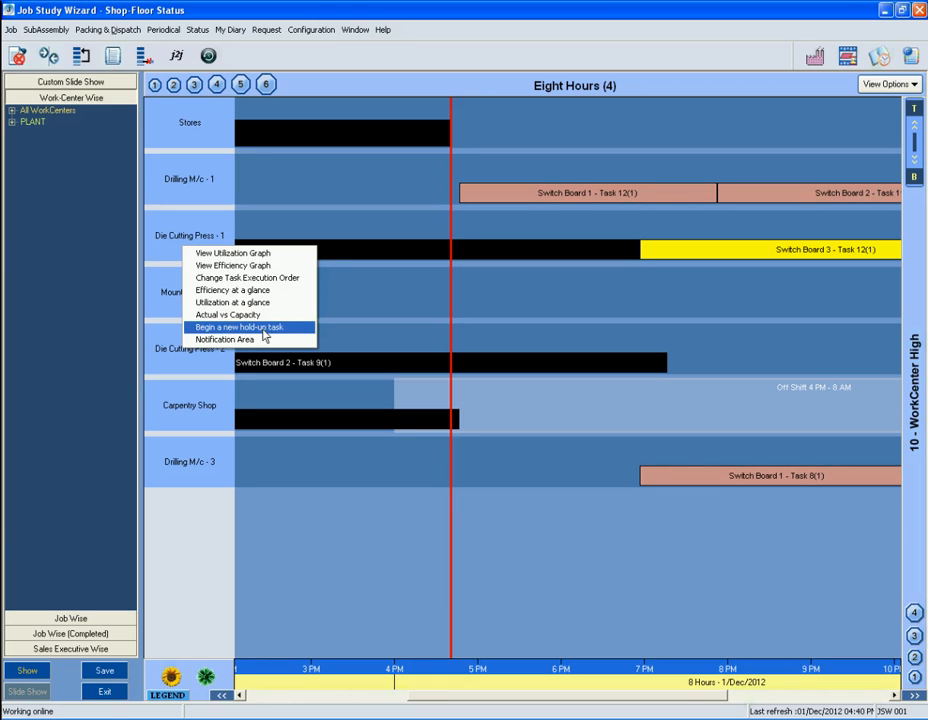
pyautogui.click(655, 251)
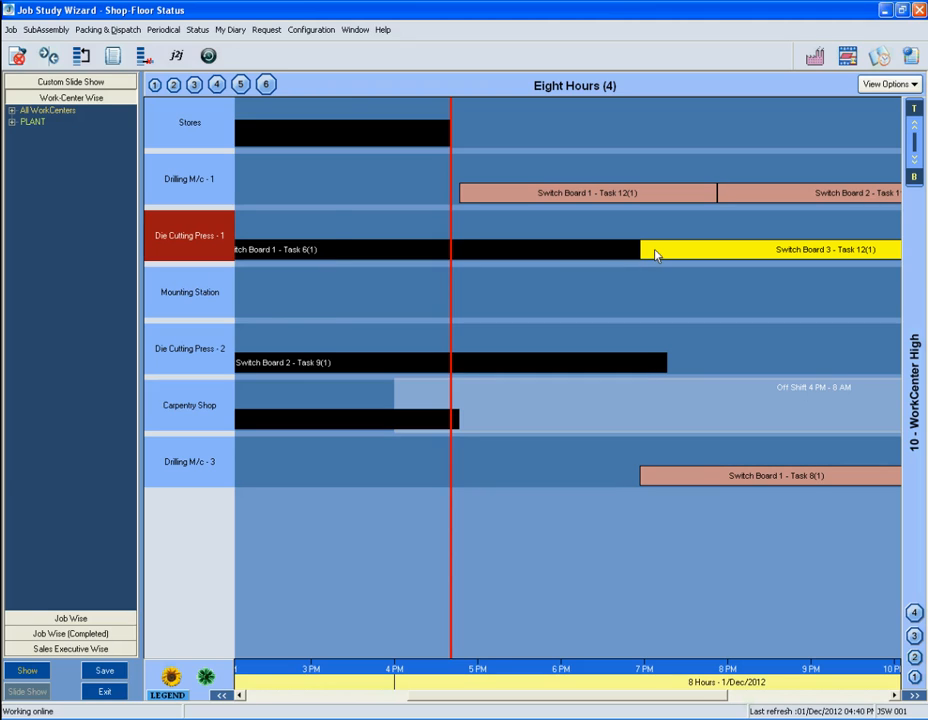
pyautogui.rightClick(655, 251)
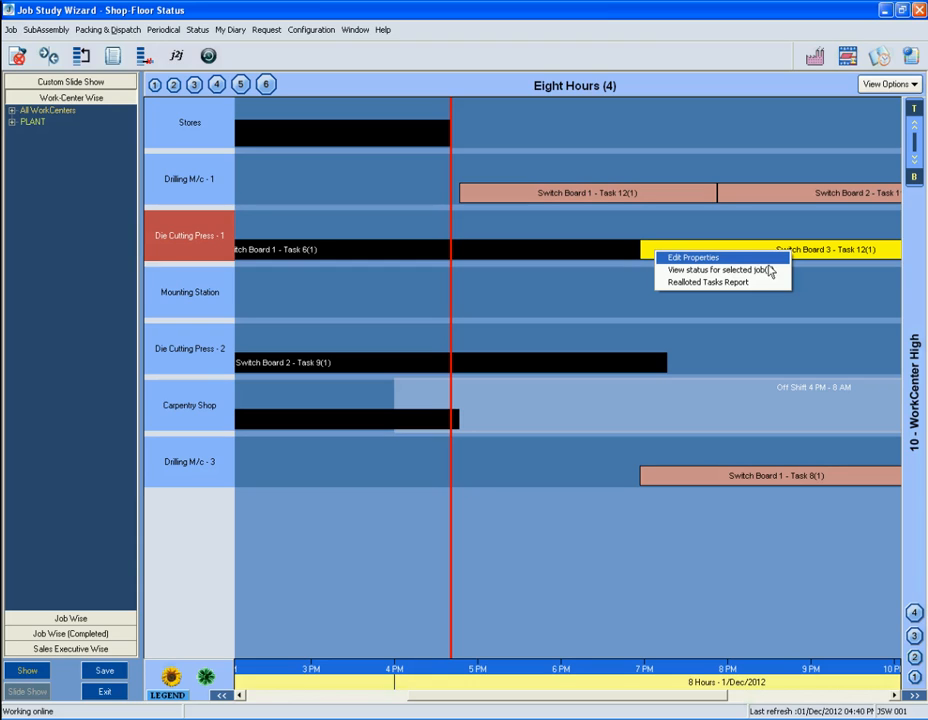
pyautogui.click(812, 284)
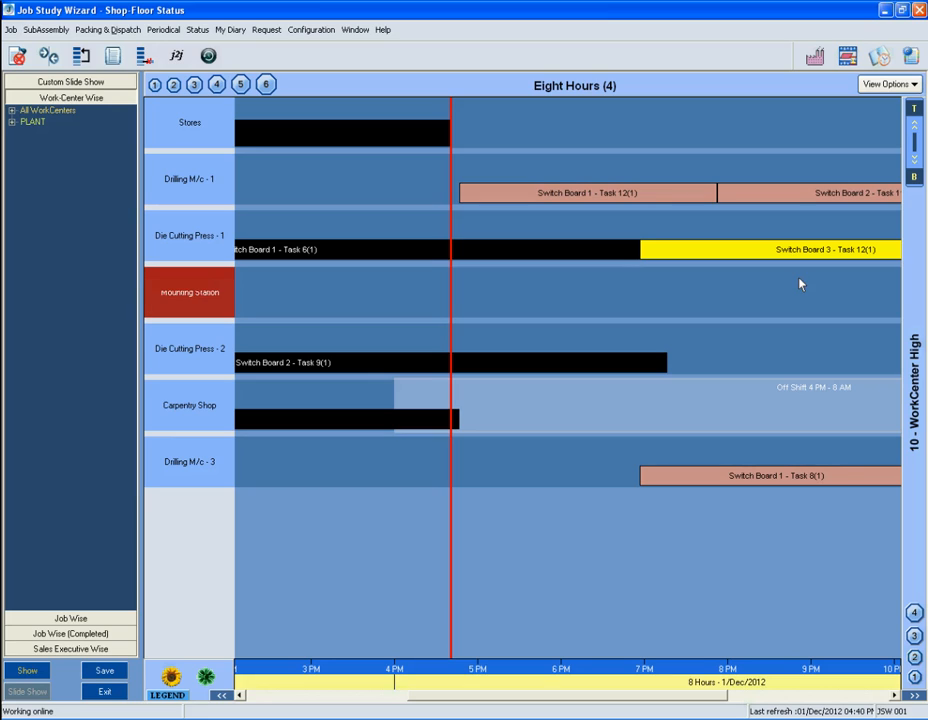
pyautogui.click(577, 237)
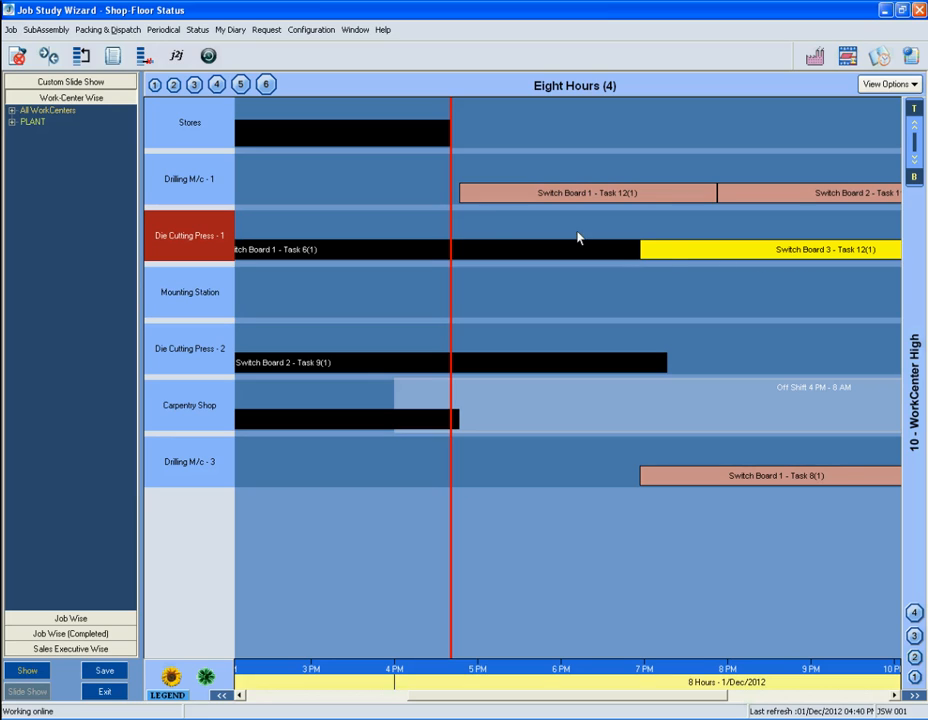
# Step: Try moving jobs up in the job priority order, closing the priority list without applying the change
pyautogui.click(84, 60)
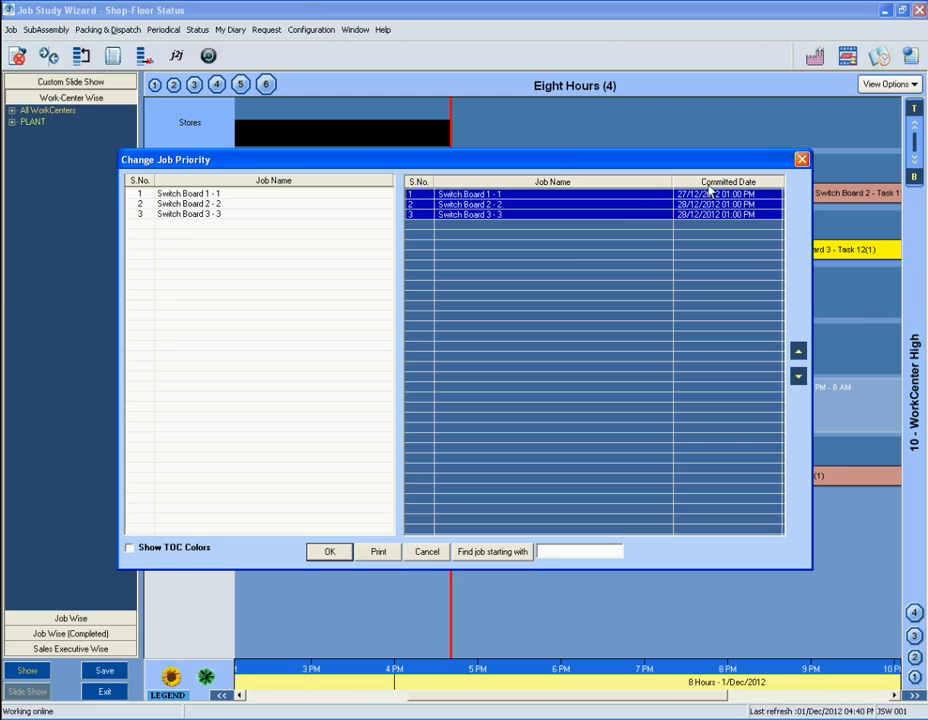
pyautogui.click(496, 193)
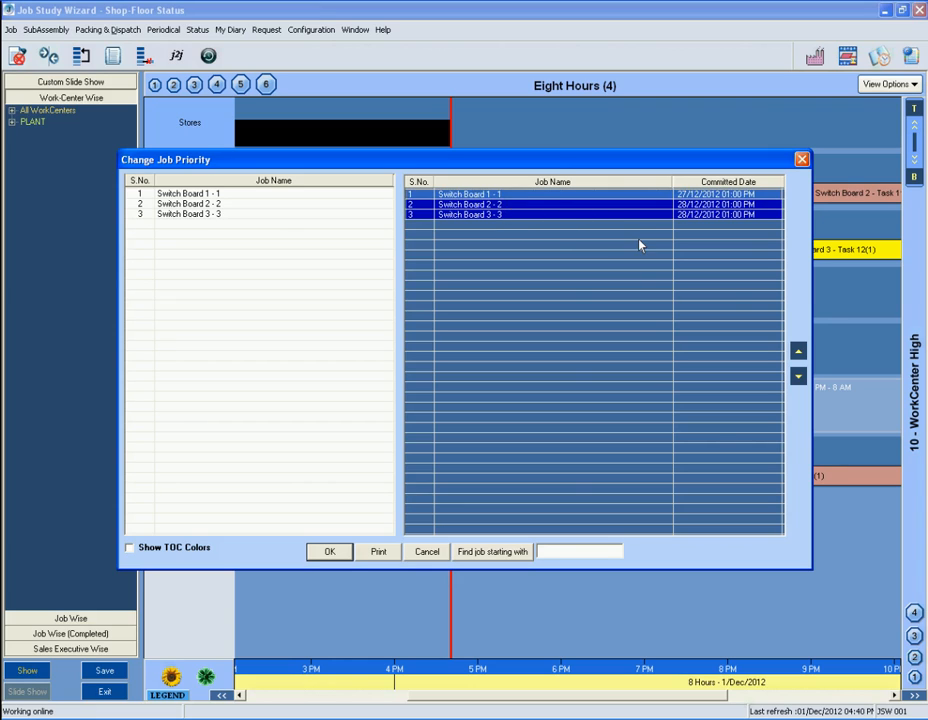
pyautogui.click(798, 351)
pyautogui.click(798, 351)
pyautogui.click(802, 160)
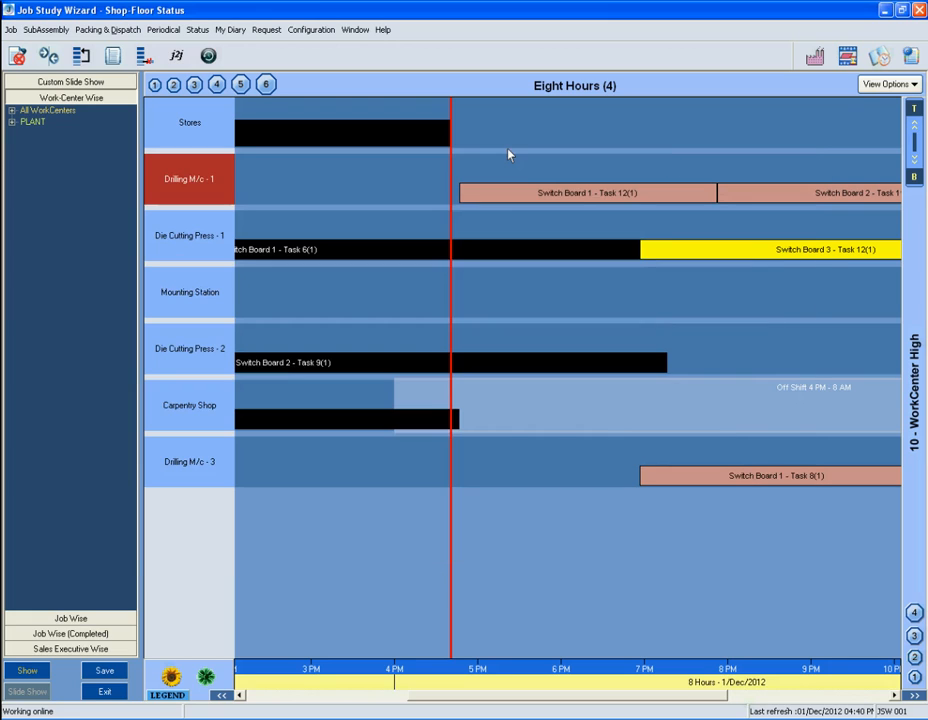
# Step: Review the cut-off date and change reason settings in the job properties of Switch Board 1
pyautogui.click(113, 56)
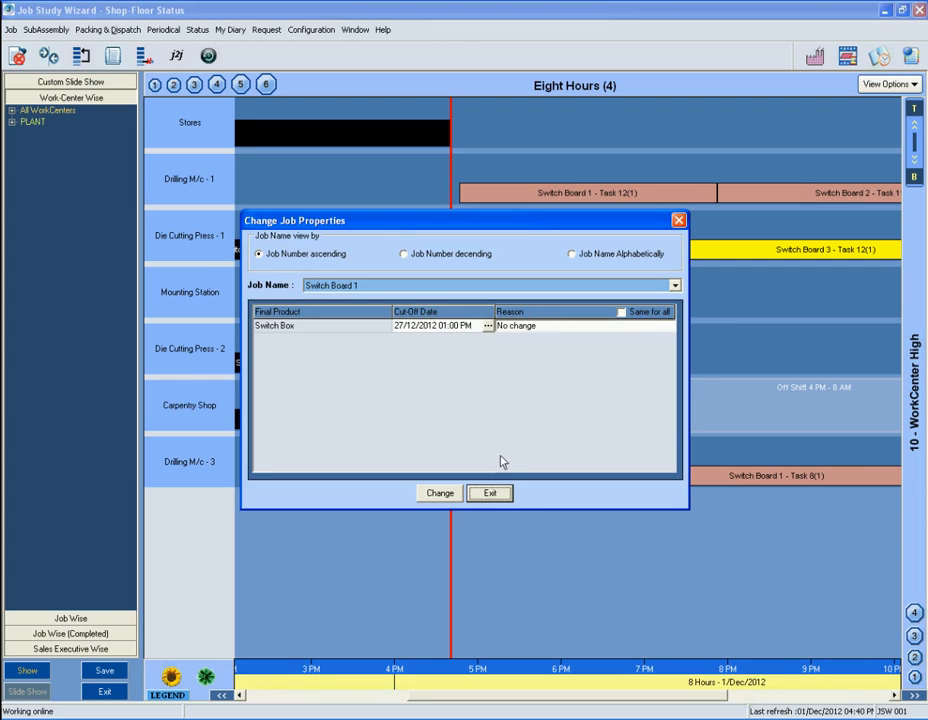
pyautogui.click(492, 494)
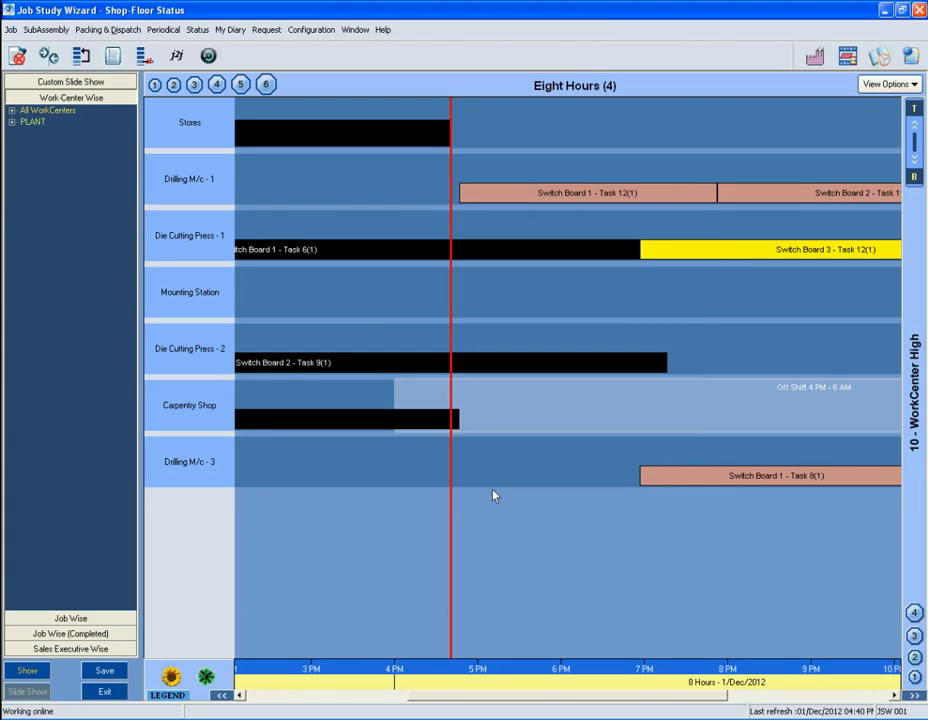
# Step: Try marking the running job Switch Board 1 for deletion, cancelling the job deletion without applying it
pyautogui.click(143, 57)
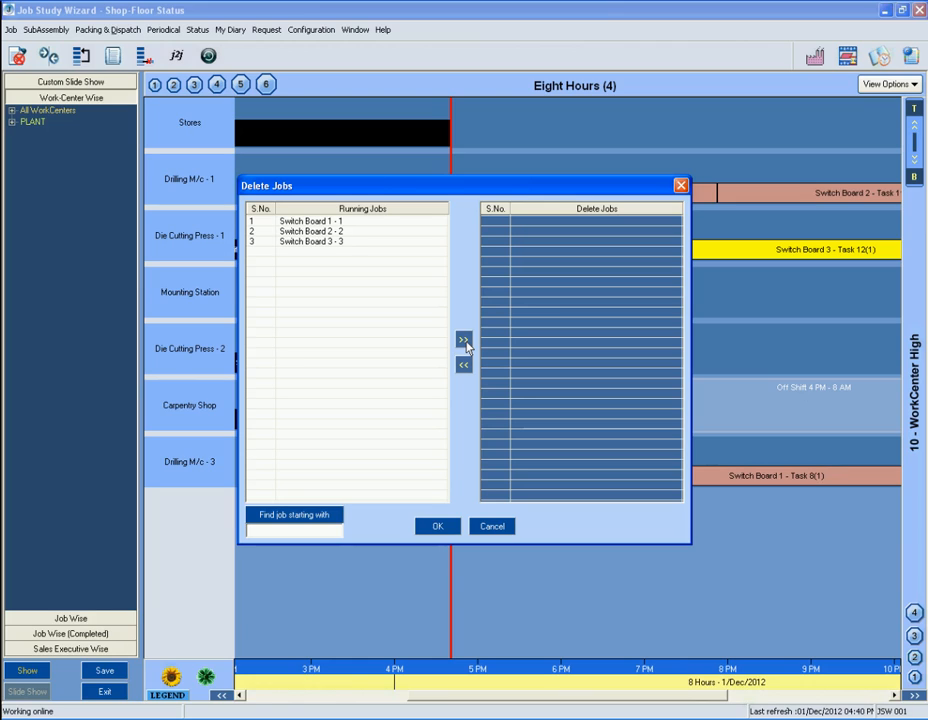
pyautogui.click(330, 222)
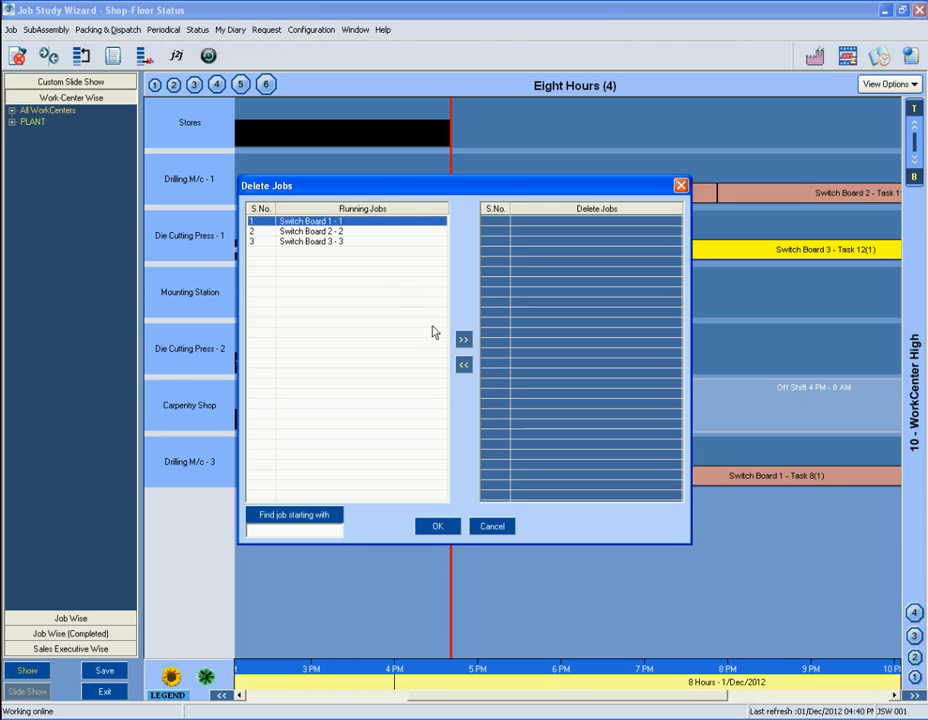
pyautogui.click(462, 341)
pyautogui.click(491, 528)
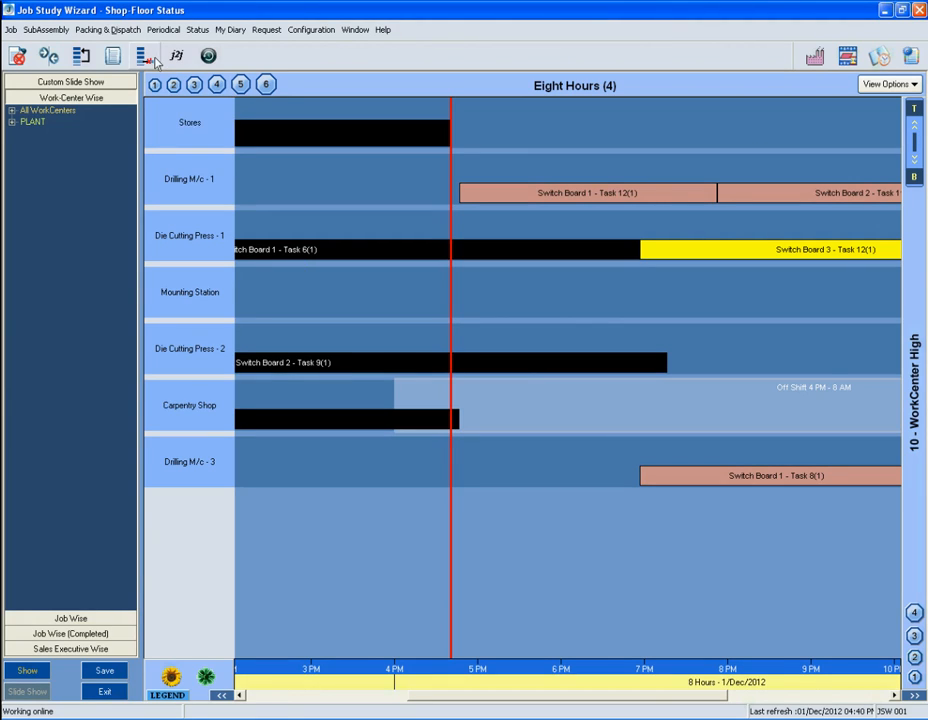
# Step: Review the settings for changing the expected time of realloted and rollback tasks
pyautogui.click(208, 57)
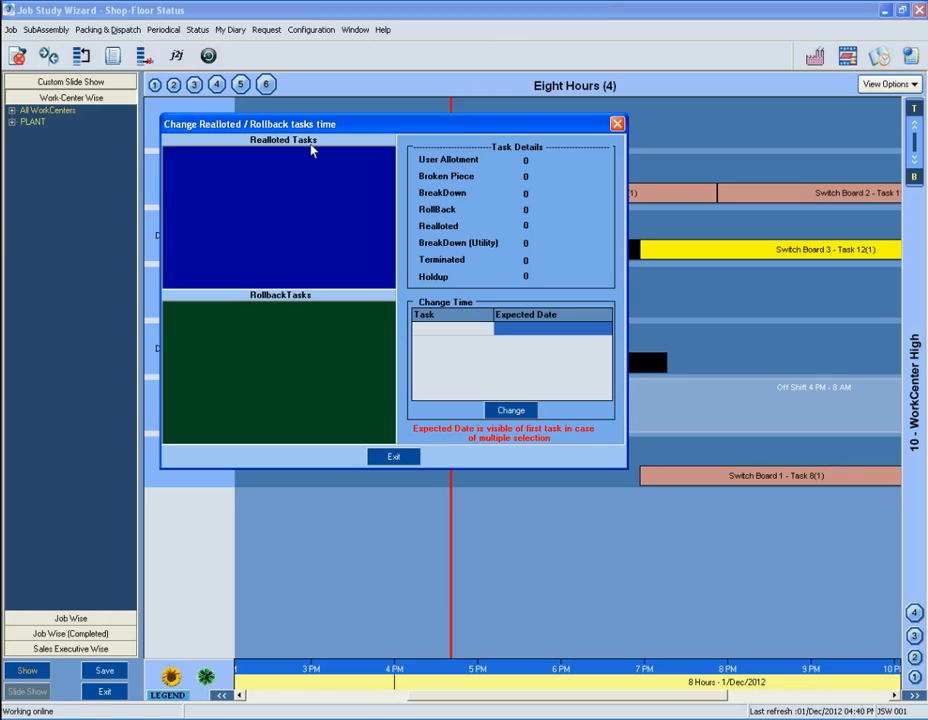
pyautogui.click(391, 458)
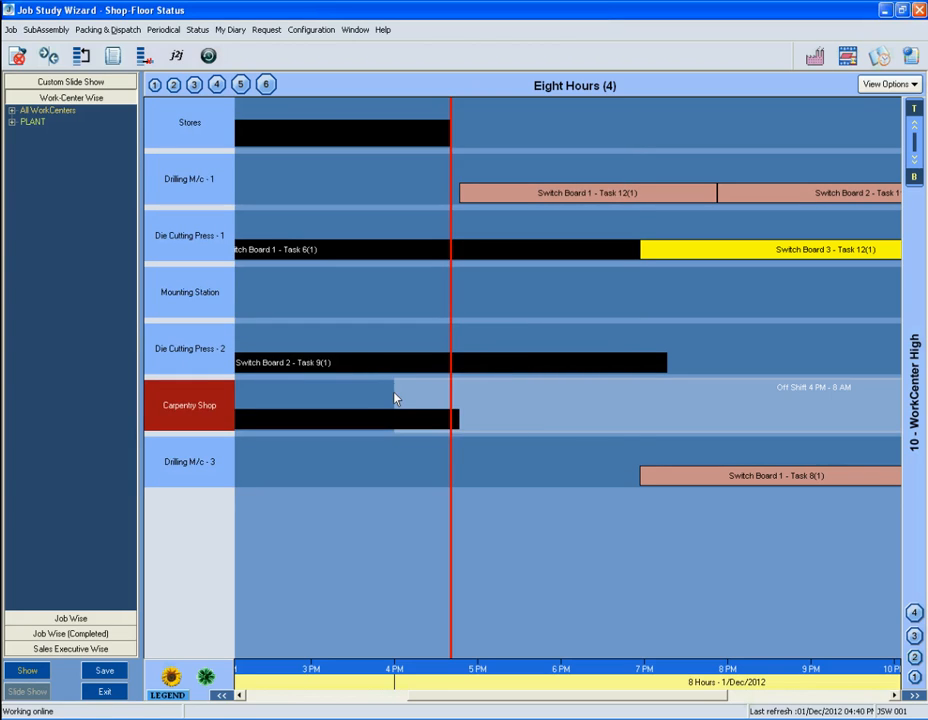
# Step: Try adding the Switch Board 3 Face Plate task to Die Cutting Press - 1's execution order, closing without applying it
pyautogui.rightClick(218, 258)
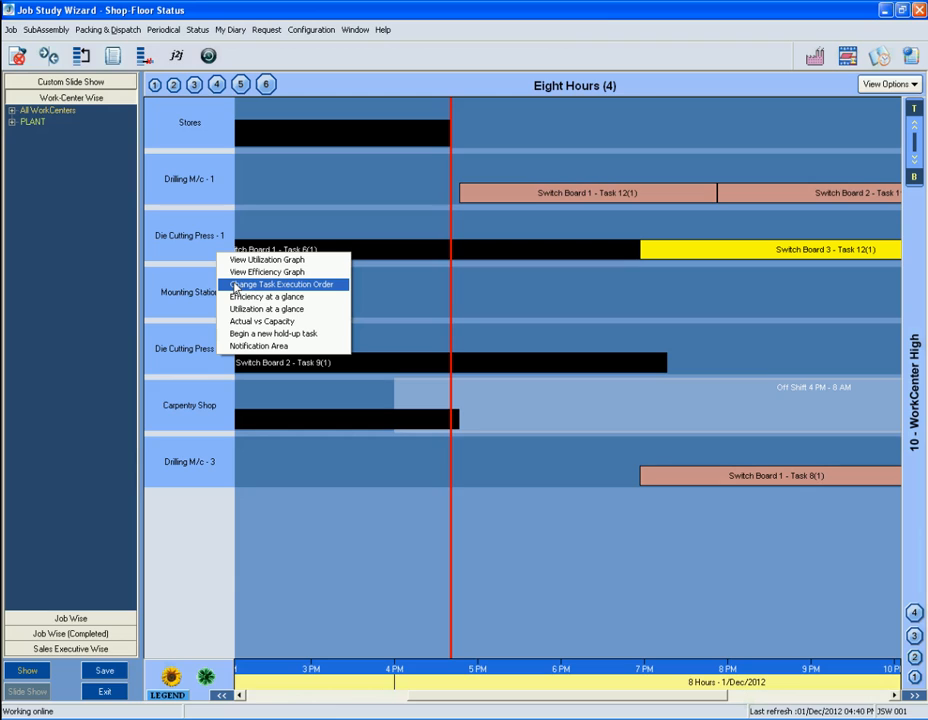
pyautogui.click(235, 285)
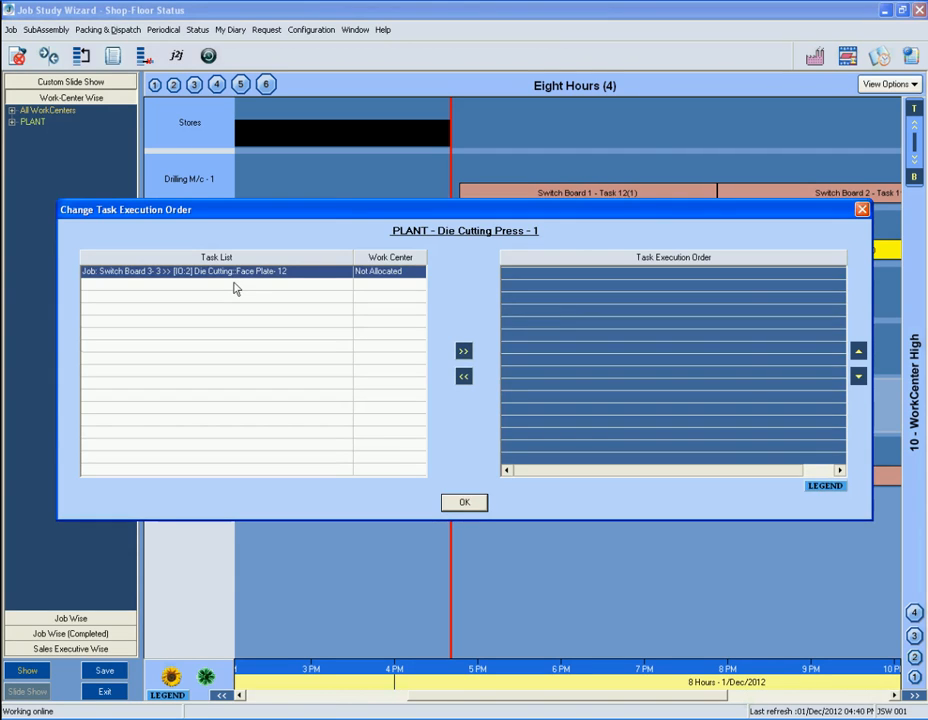
pyautogui.rightClick(317, 276)
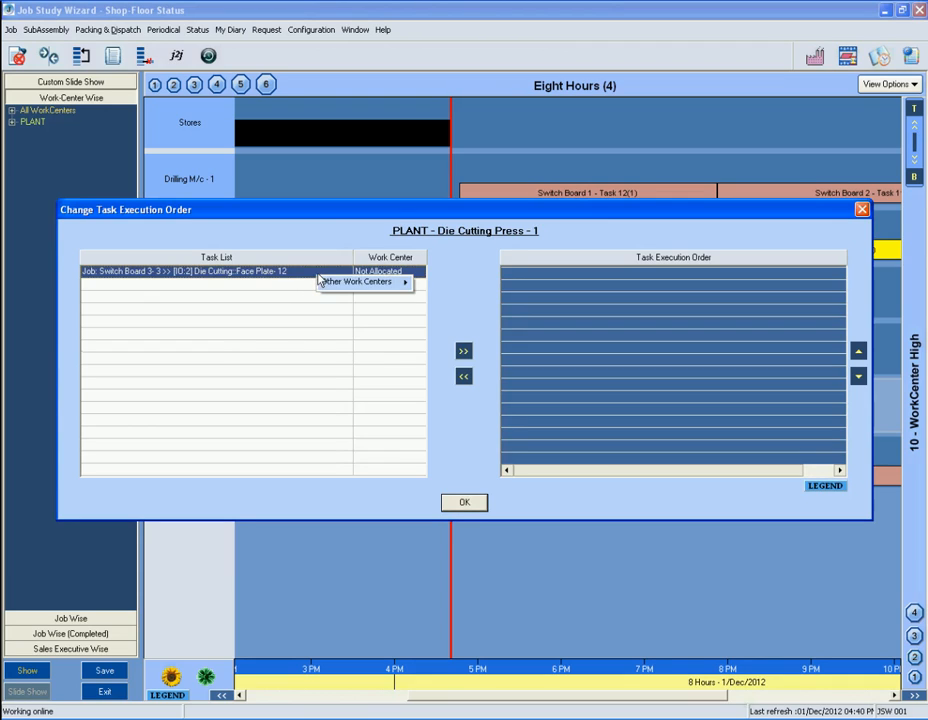
pyautogui.moveTo(338, 290)
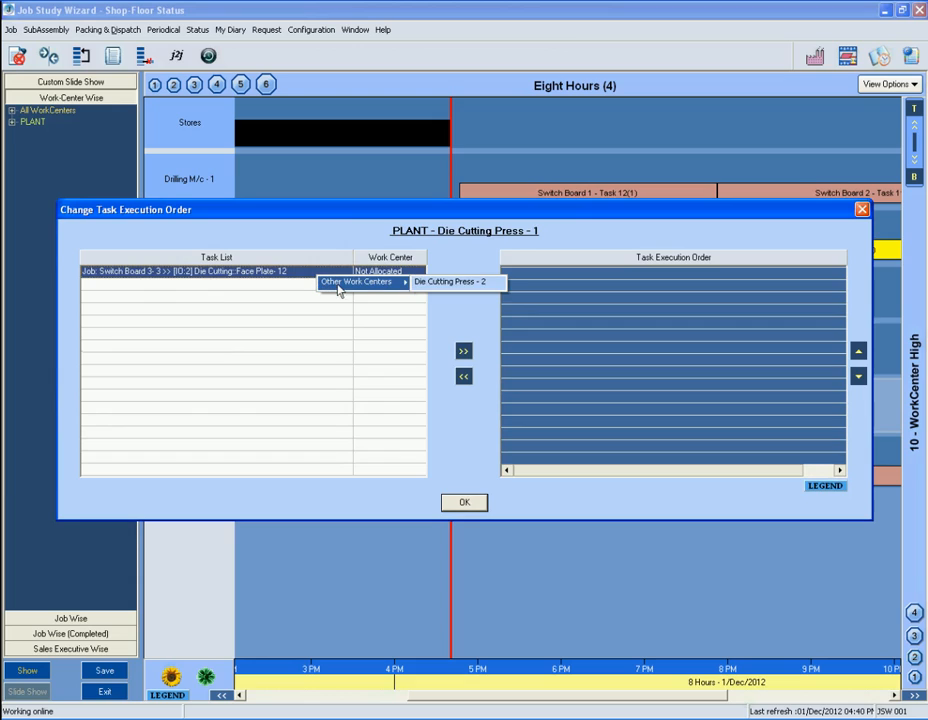
pyautogui.click(435, 309)
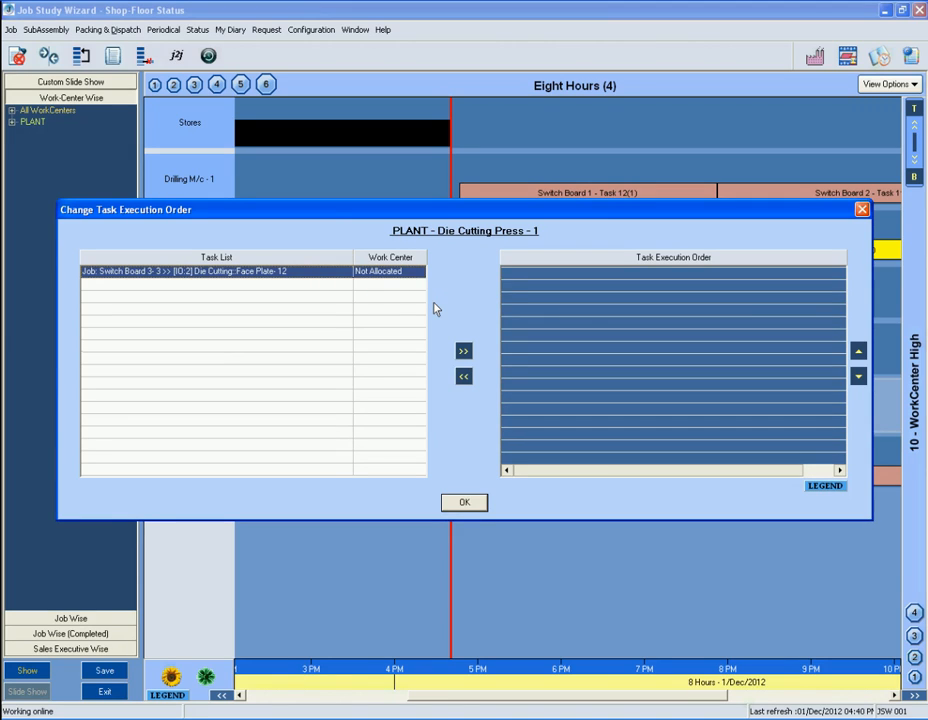
pyautogui.click(461, 353)
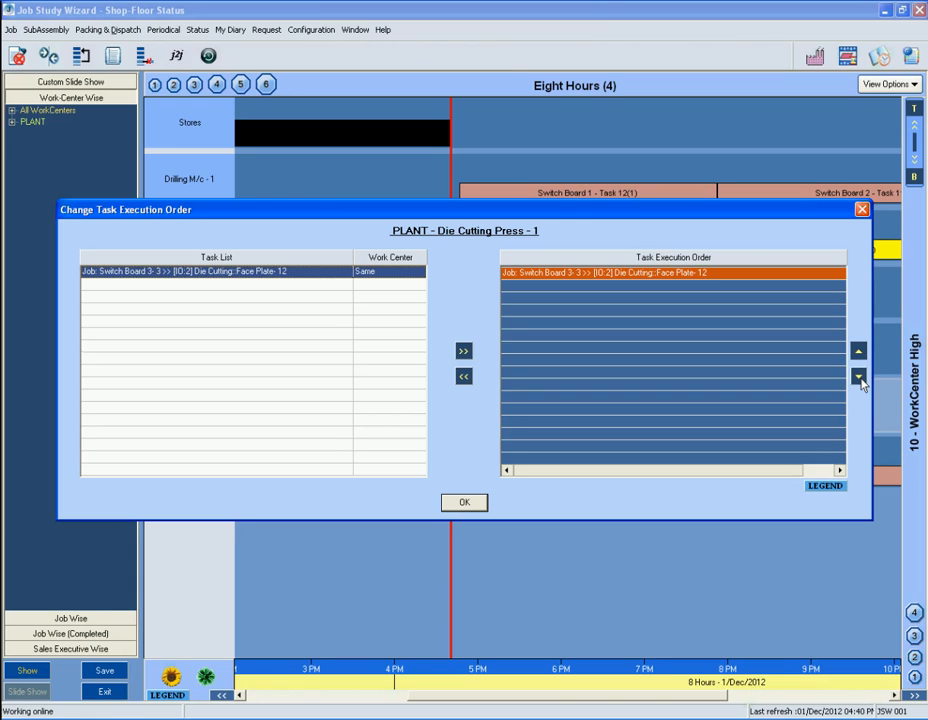
pyautogui.click(862, 209)
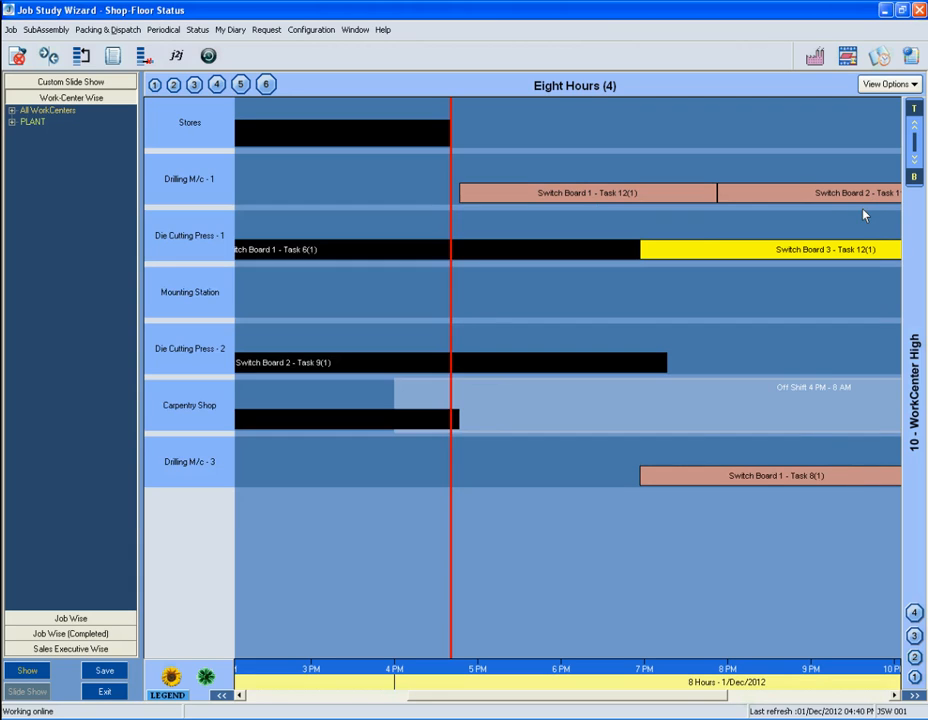
# Step: Review the duration and reason settings for a new hold-up task on Die Cutting Press - 1, cancelling it
pyautogui.rightClick(211, 256)
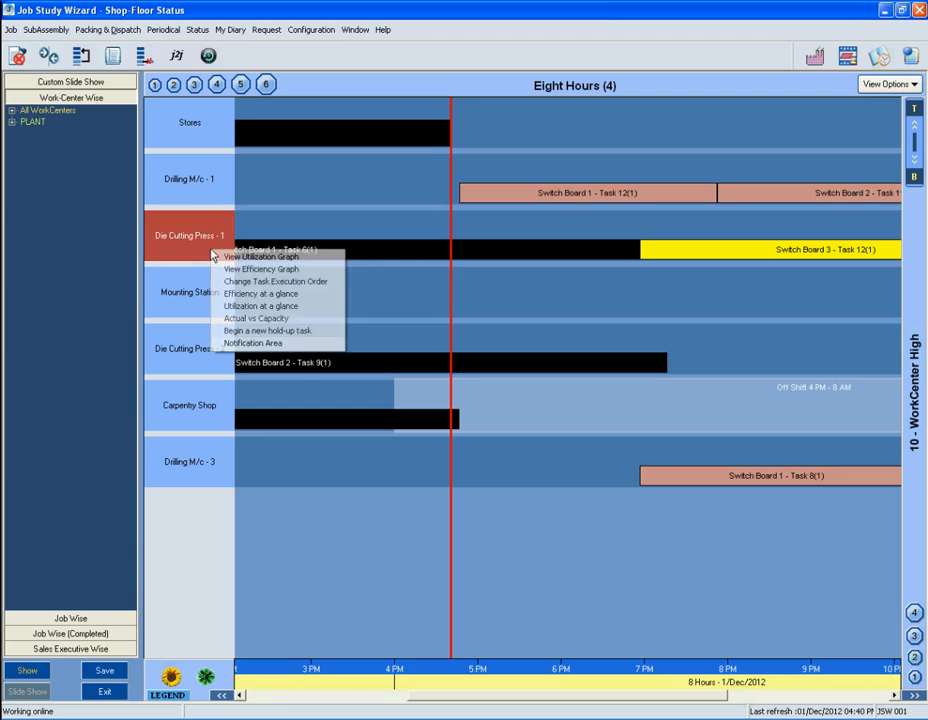
pyautogui.click(229, 331)
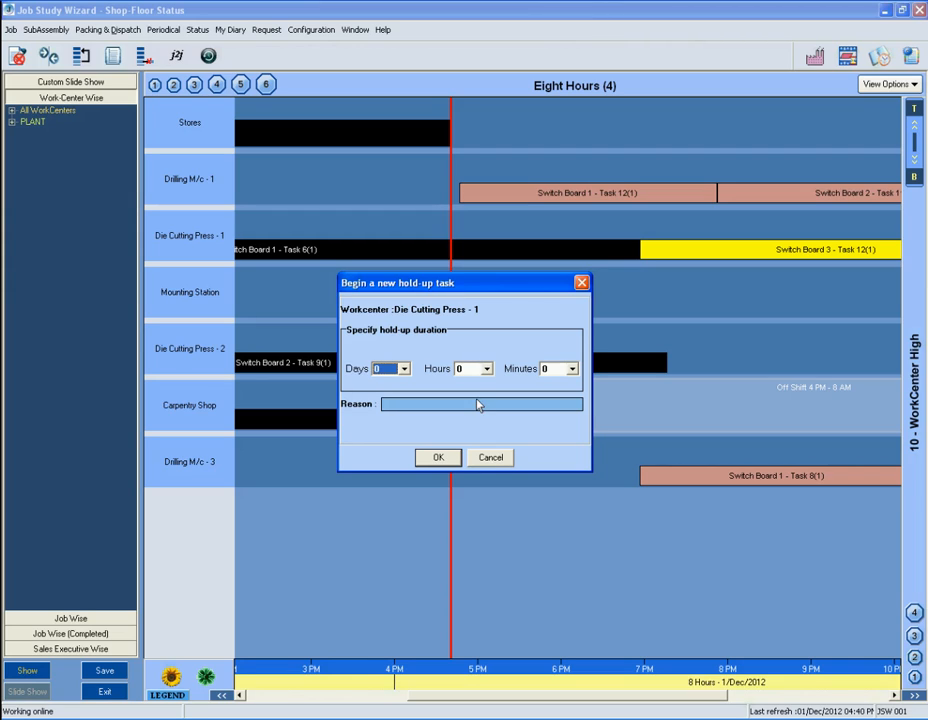
pyautogui.click(490, 457)
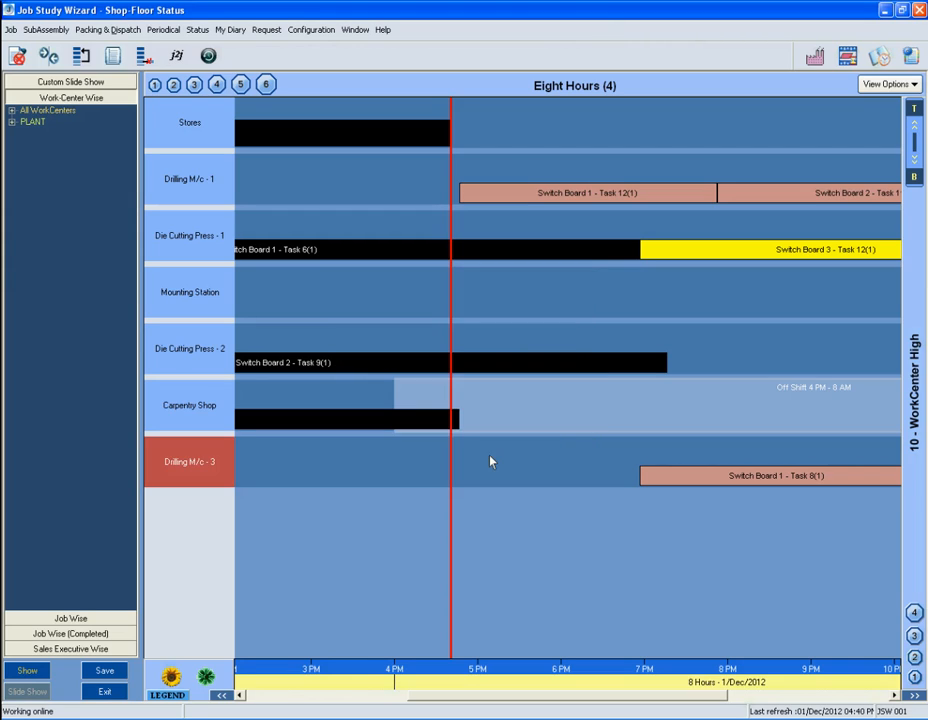
# Step: Save and send the change request, entering the change password to authorize it
pyautogui.click(18, 58)
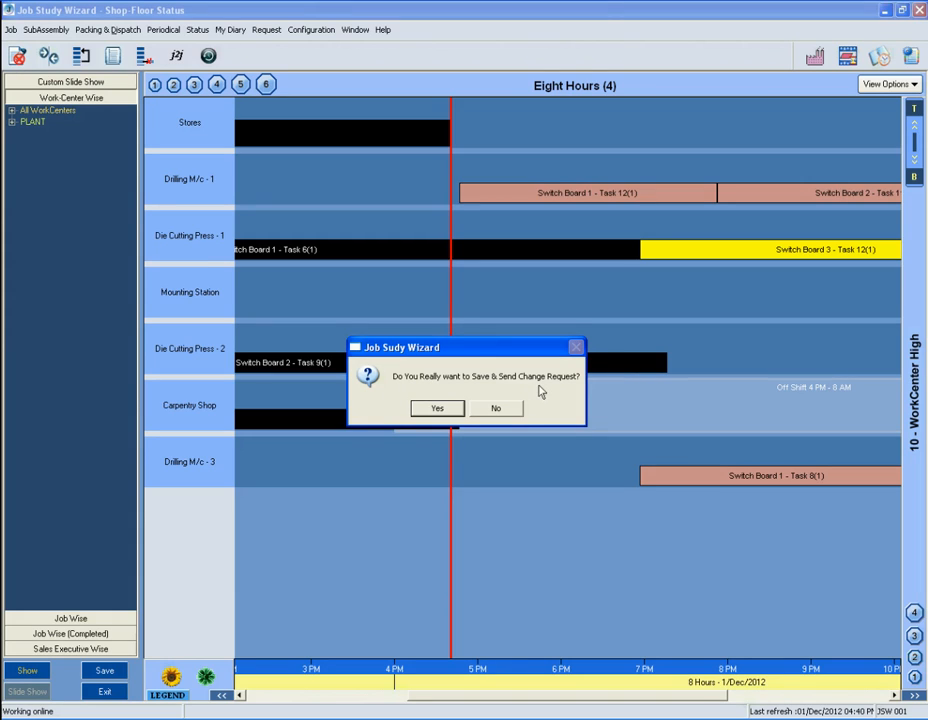
pyautogui.click(437, 408)
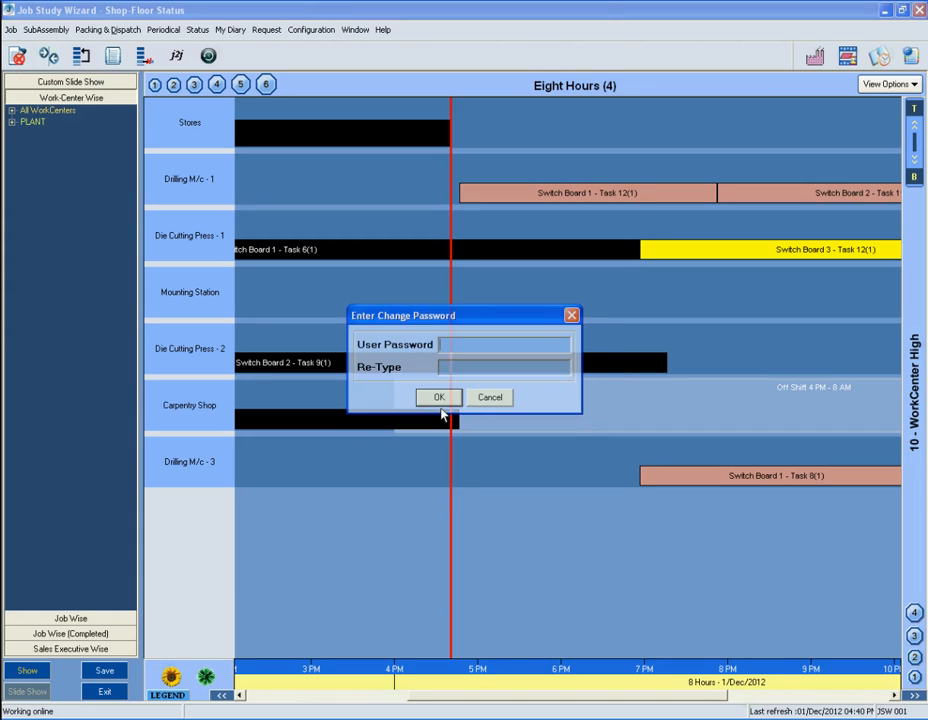
pyautogui.write('********')
pyautogui.click(440, 398)
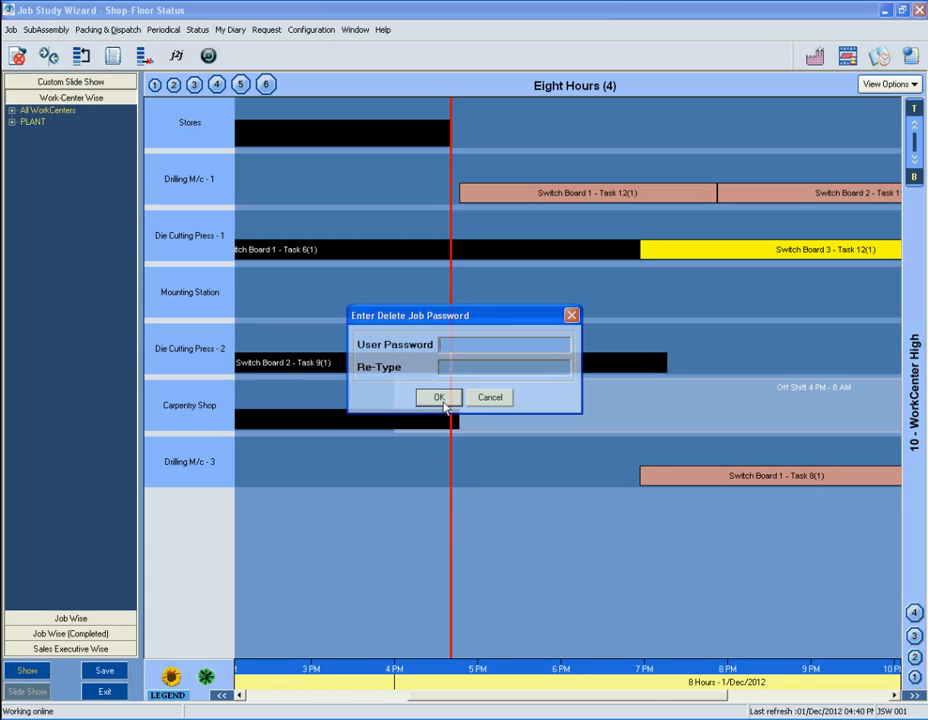